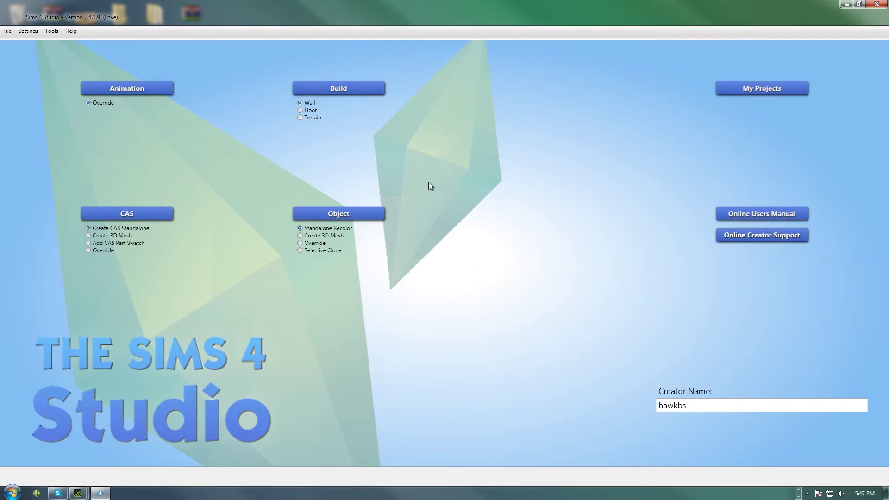
# - Start a new standalone CAS item and filter the parts picker to Female and Adult
pyautogui.click(143, 216)
pyautogui.click(151, 216)
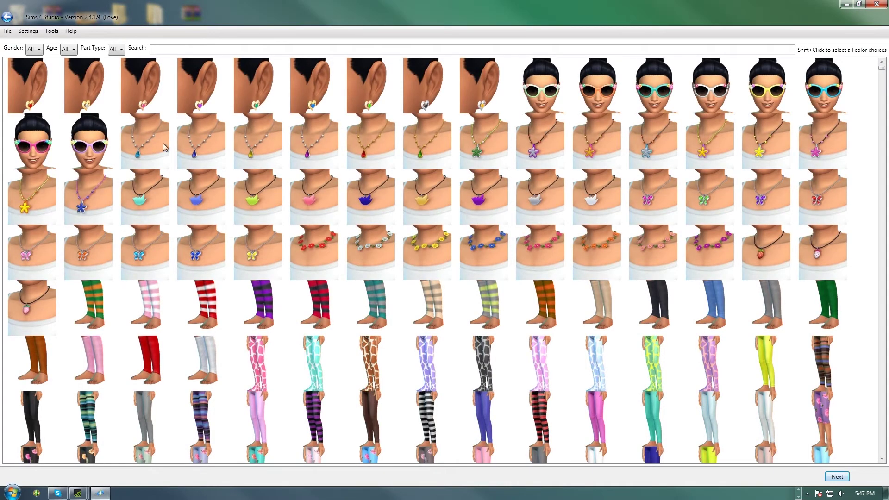
pyautogui.click(40, 51)
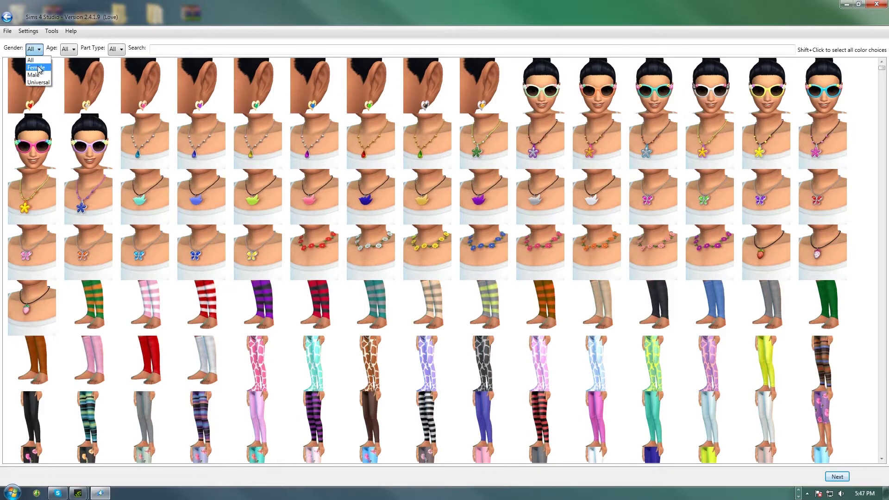
pyautogui.click(43, 68)
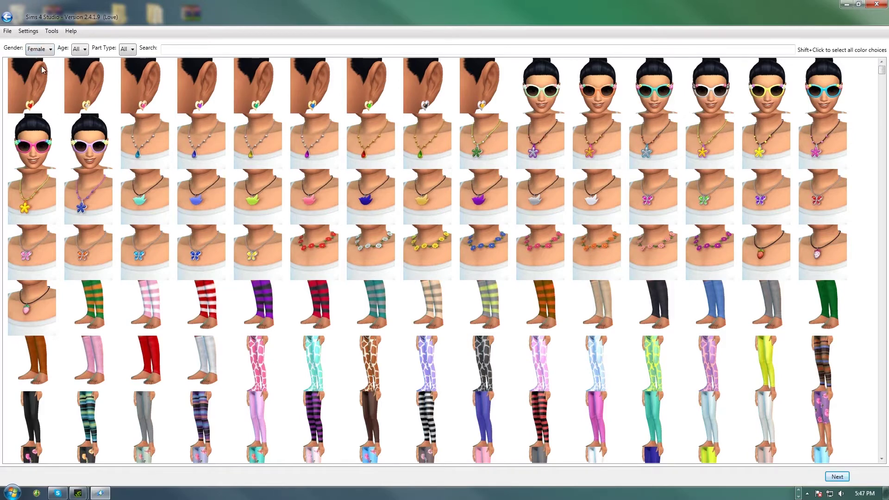
pyautogui.click(86, 50)
pyautogui.click(79, 59)
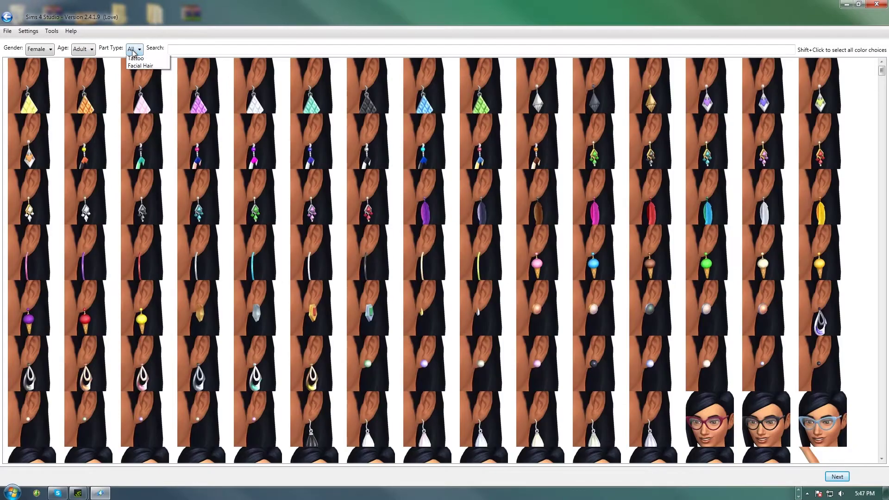
# - Filter to Clothing Top, choose yfTop_Nude as the base and continue to saving
pyautogui.click(135, 49)
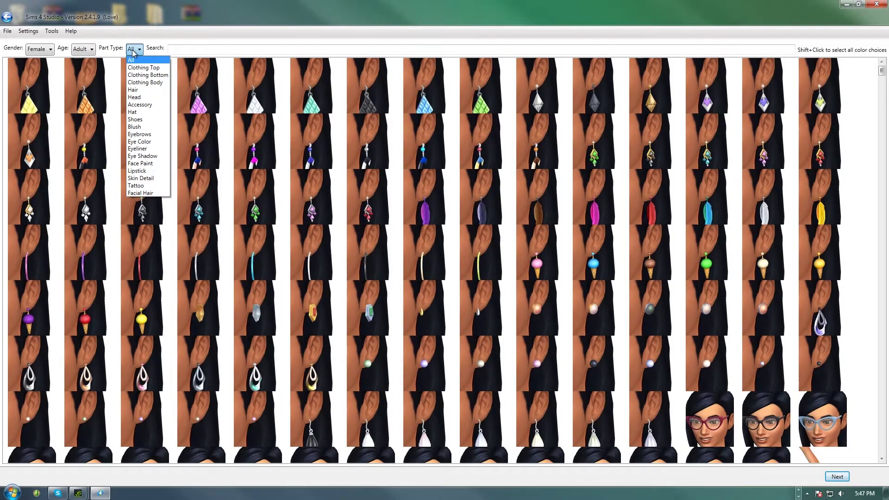
pyautogui.click(151, 68)
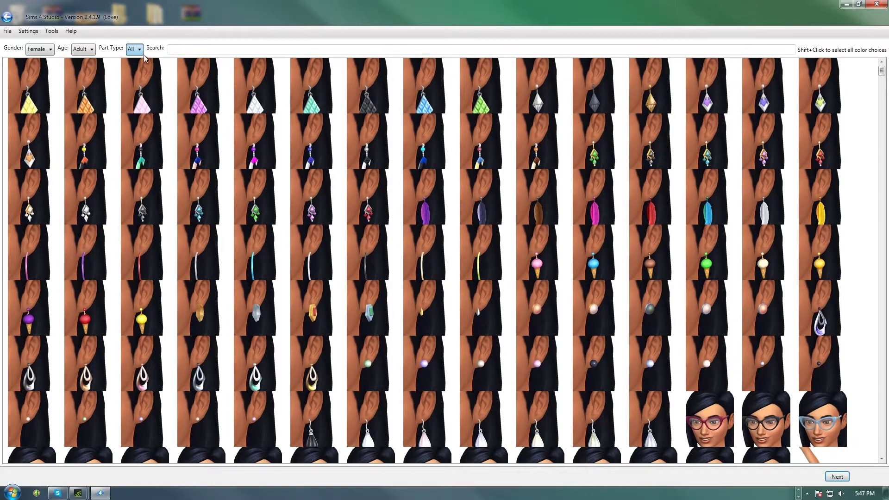
pyautogui.click(139, 51)
pyautogui.click(152, 36)
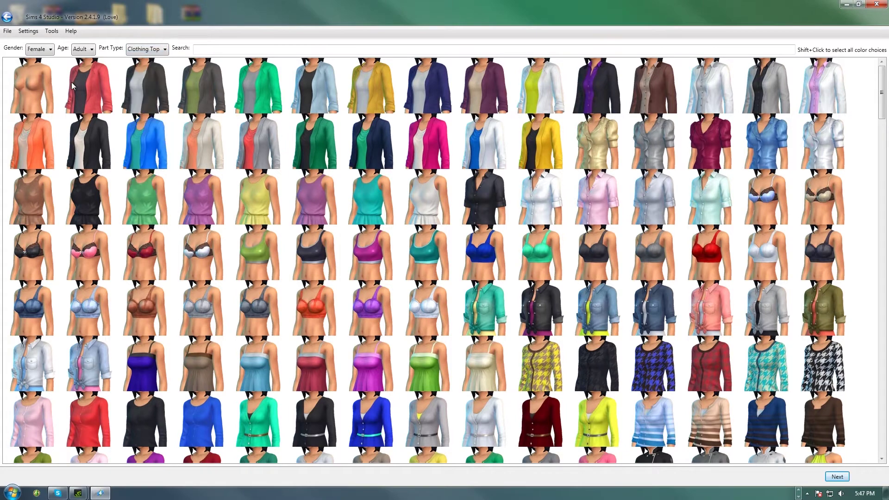
pyautogui.click(35, 98)
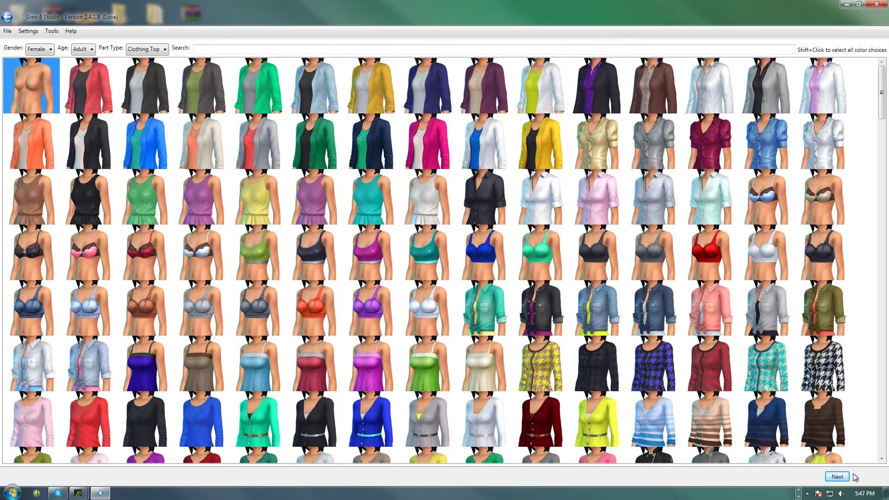
pyautogui.click(838, 477)
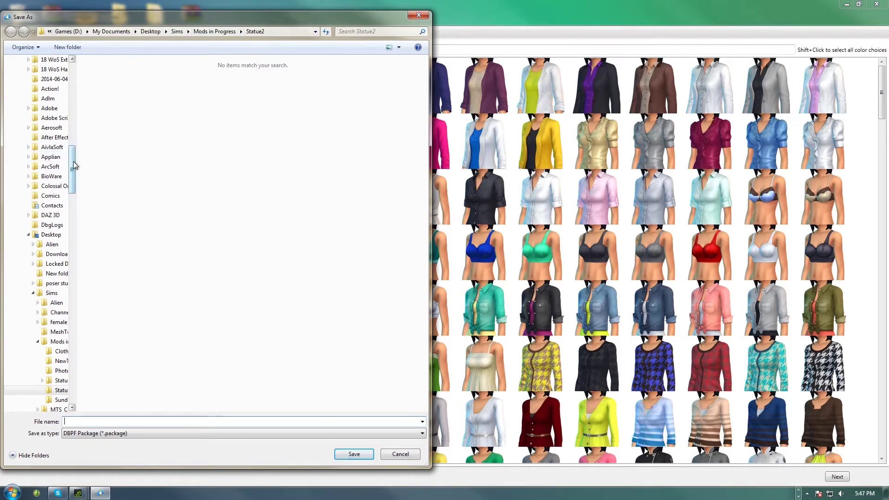
# - Browse to Mods > makeup > Skin, select NudeTop.package, then cancel the save
pyautogui.moveTo(72, 169); pyautogui.dragTo(81, 63)
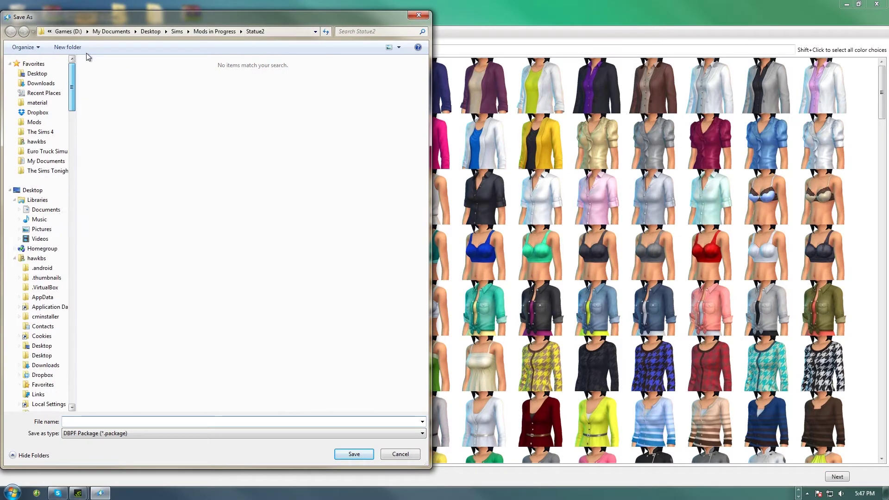
pyautogui.click(34, 123)
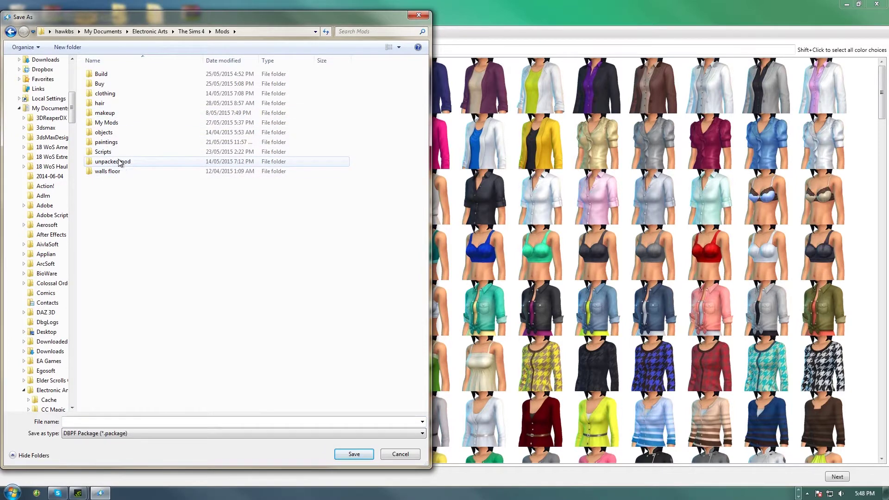
pyautogui.click(116, 114)
pyautogui.doubleClick(117, 113)
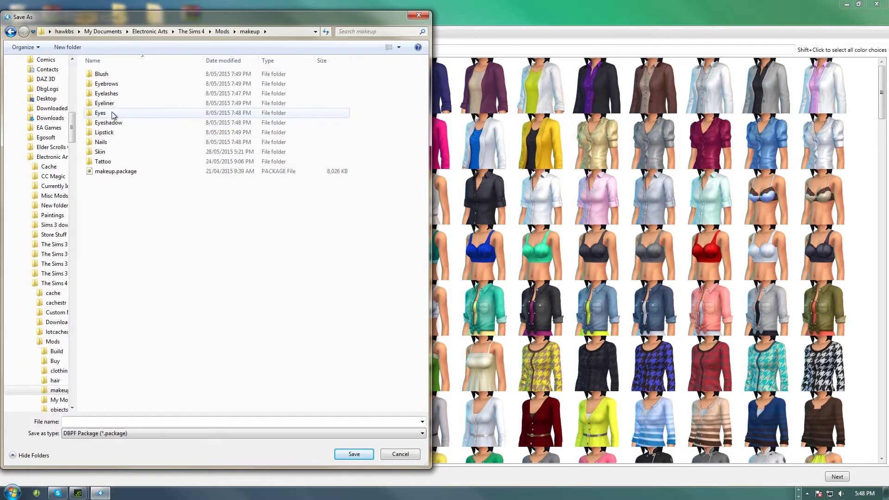
pyautogui.doubleClick(109, 153)
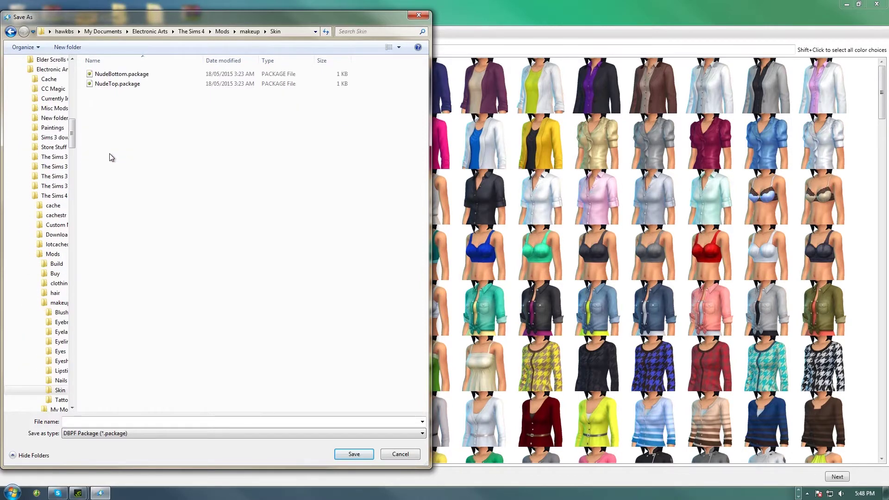
pyautogui.click(121, 86)
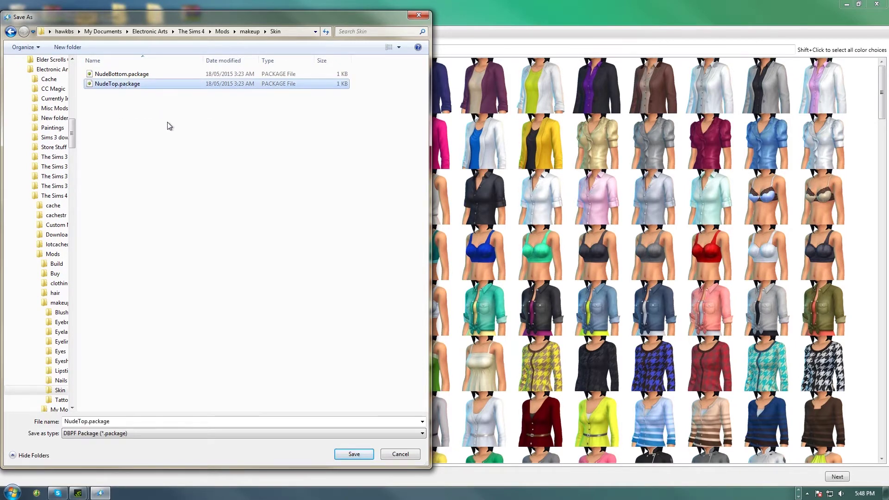
pyautogui.click(400, 454)
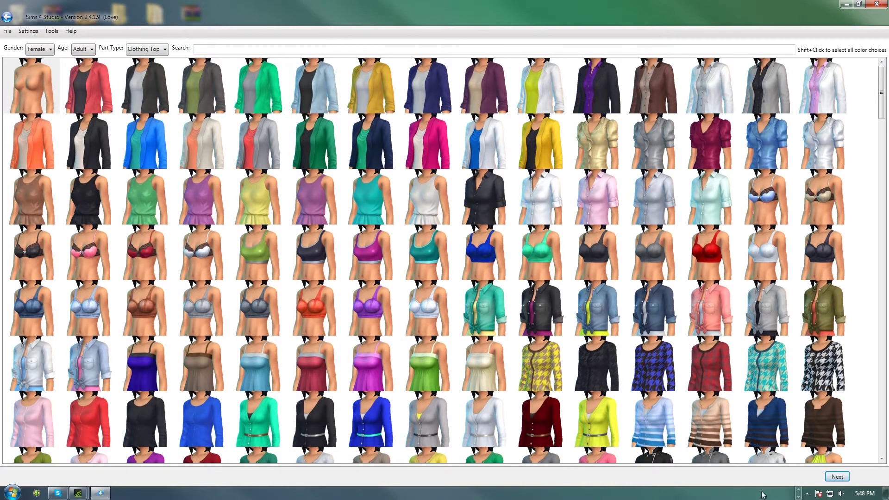
# - Start a new CAS item filtered to Clothing Bottom and choose the first, bare-legged bottom
pyautogui.click(8, 17)
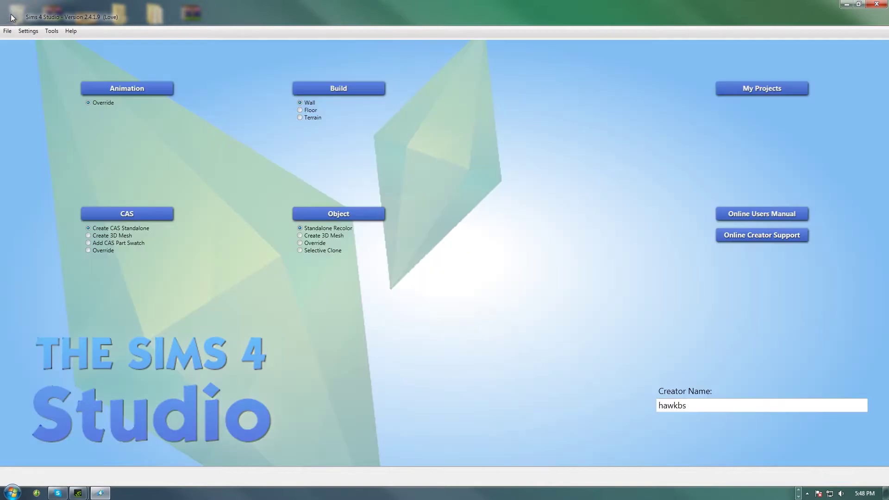
pyautogui.click(149, 222)
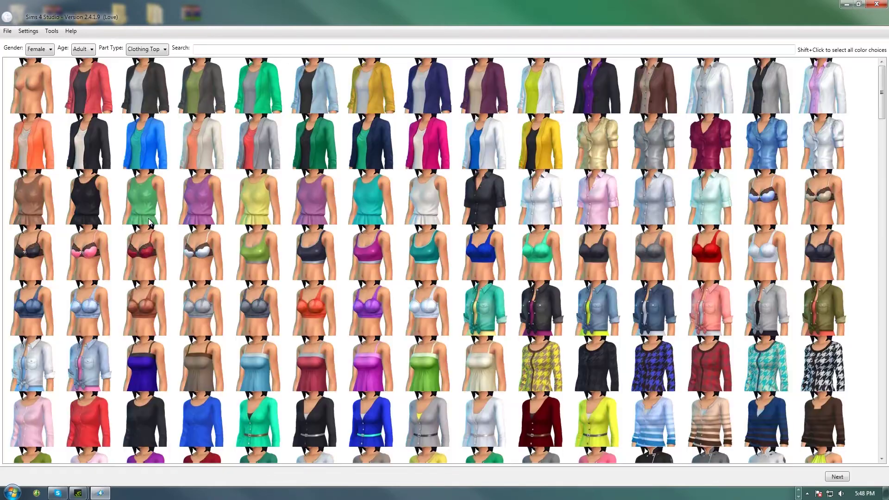
pyautogui.click(165, 51)
pyautogui.click(141, 75)
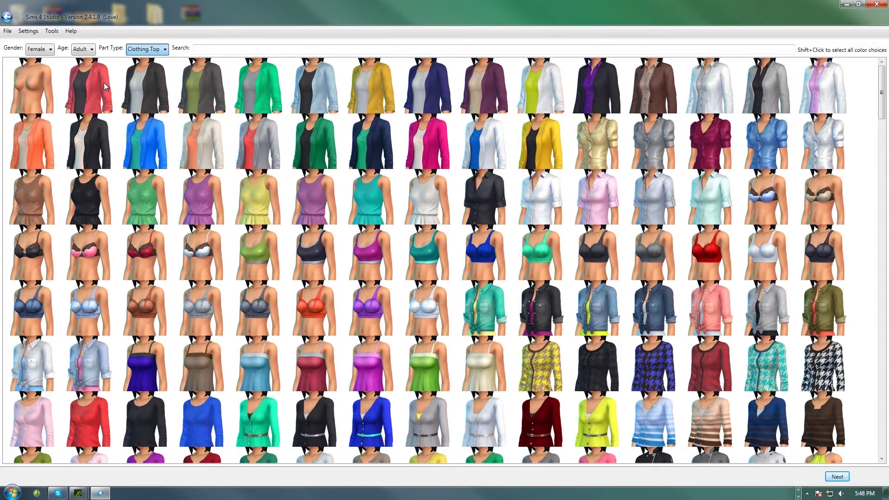
pyautogui.press('Down')
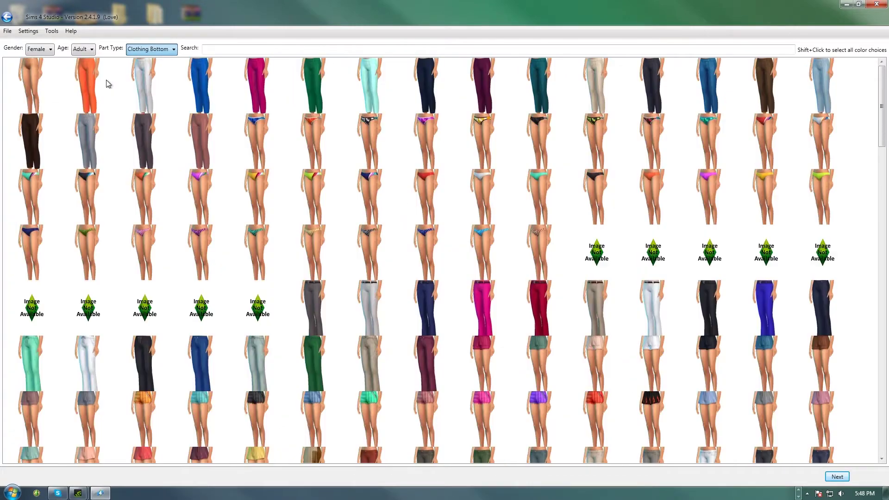
pyautogui.click(45, 84)
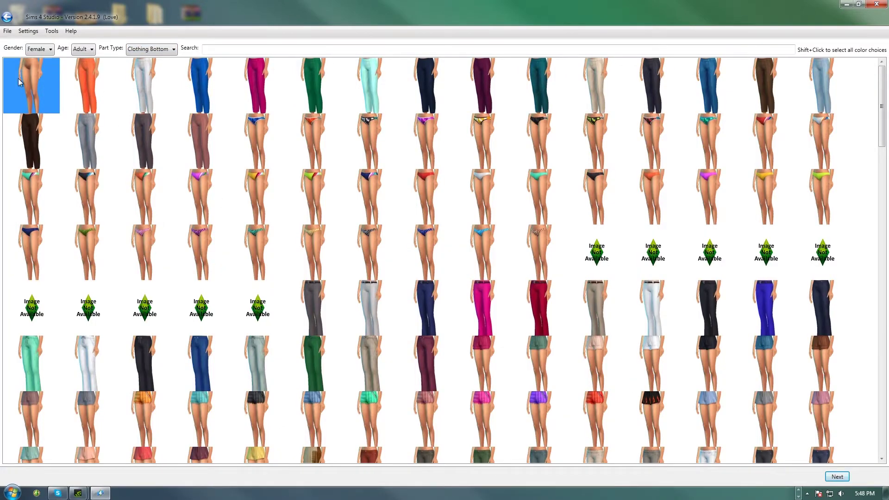
pyautogui.click(838, 477)
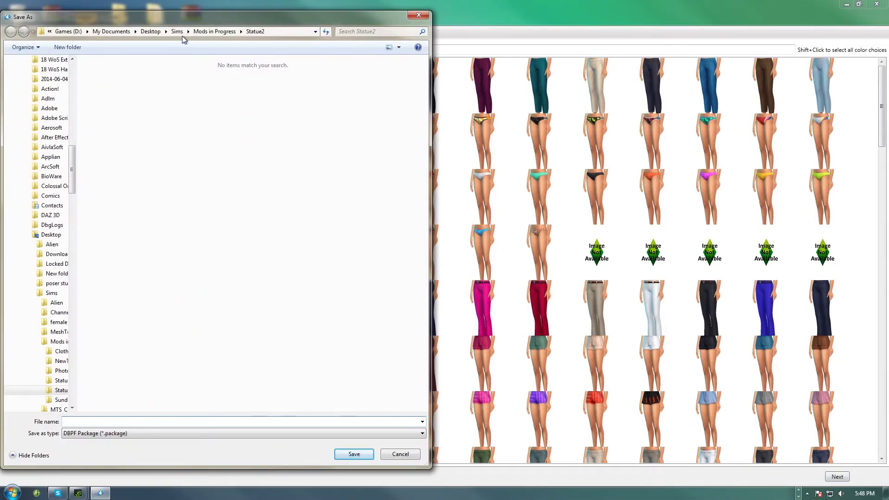
# - Pick NudeBottom.package in Mods > makeup > Skin and decline replacing the existing file
pyautogui.moveTo(72, 146); pyautogui.dragTo(74, 58)
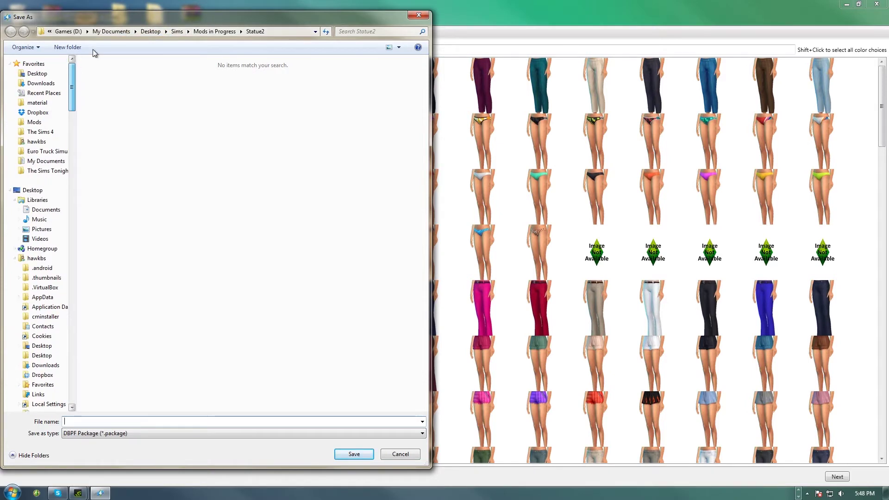
pyautogui.click(35, 122)
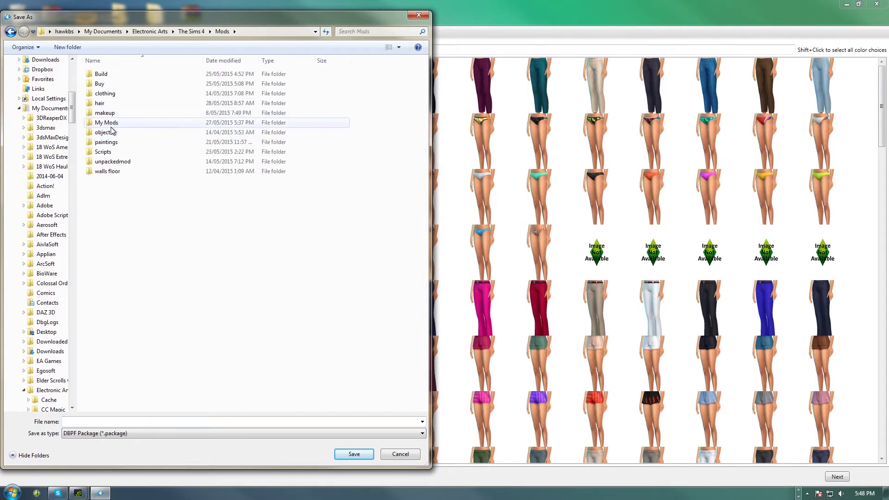
pyautogui.doubleClick(115, 116)
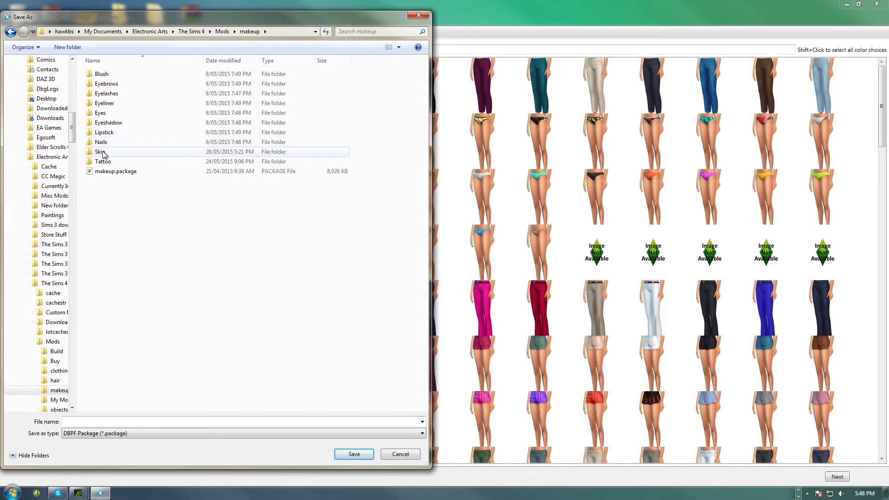
pyautogui.doubleClick(113, 152)
pyautogui.click(127, 75)
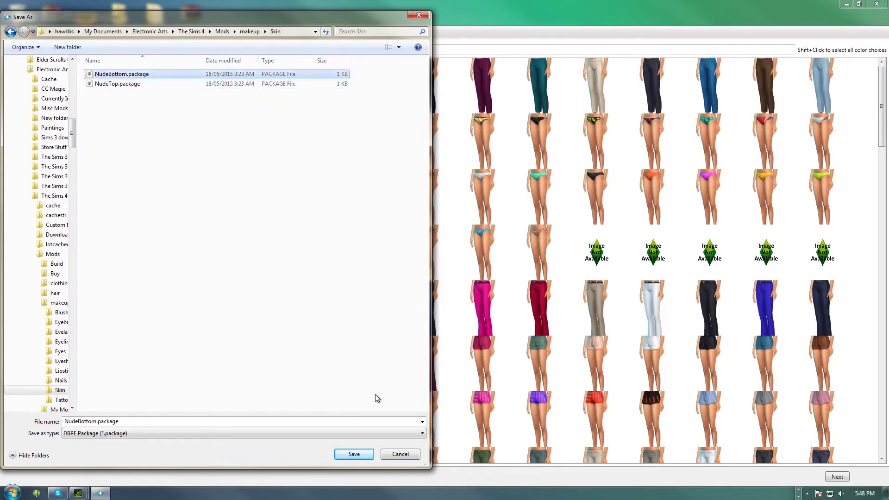
pyautogui.click(355, 453)
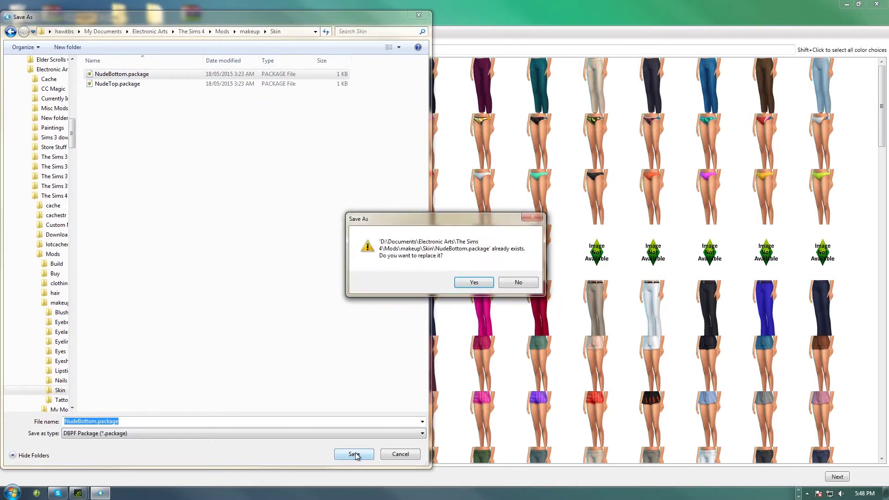
pyautogui.click(517, 282)
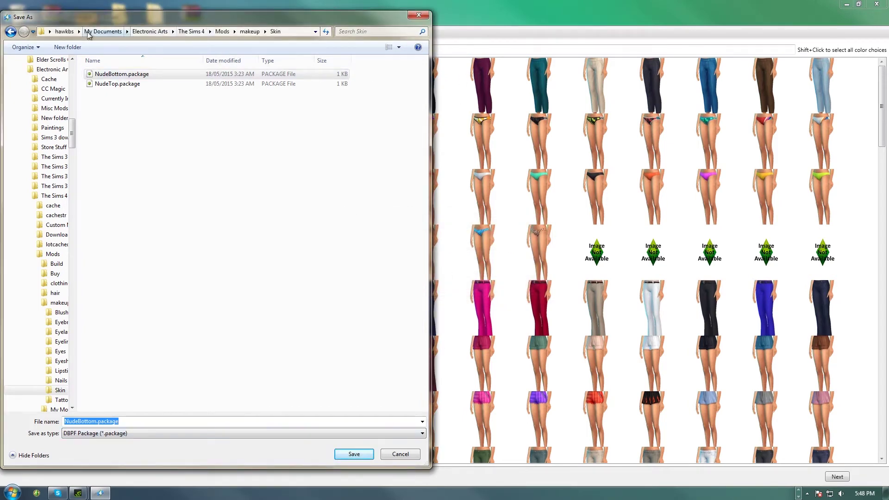
# - Save NudeBottom.package to the Desktop instead
pyautogui.moveTo(72, 132); pyautogui.dragTo(71, 65)
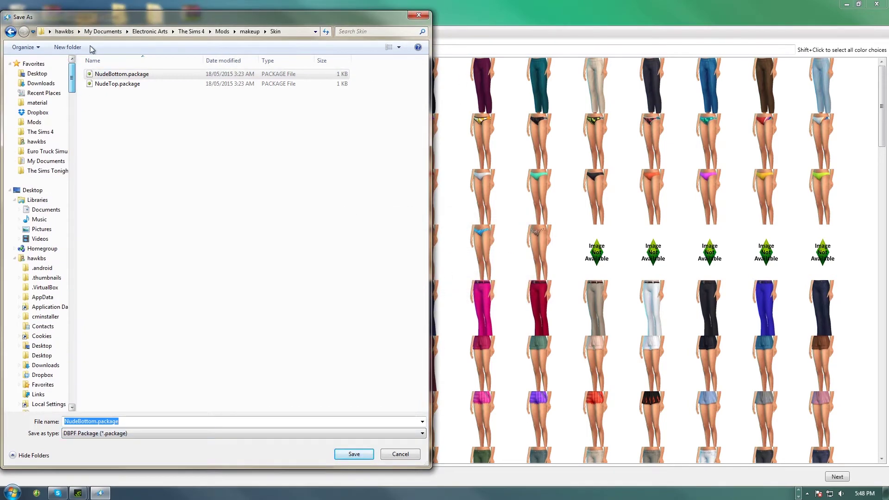
pyautogui.click(46, 70)
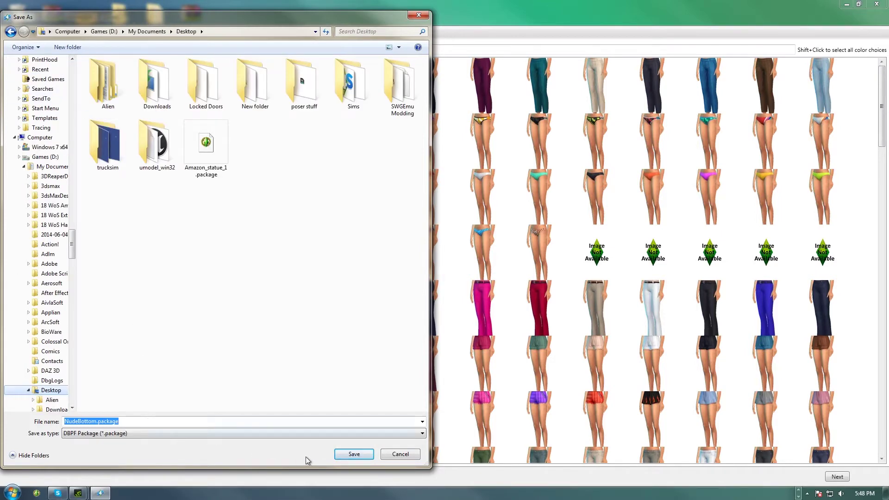
pyautogui.click(348, 455)
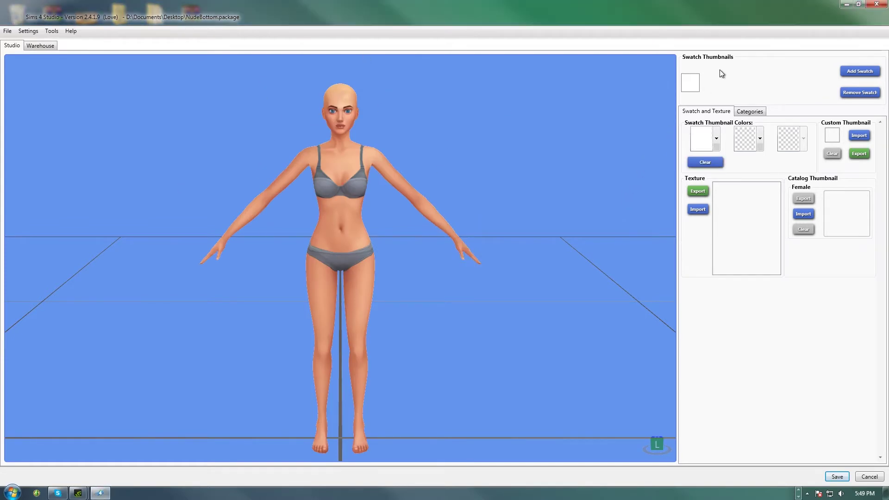
# - Tick Everyday in the Categories tab and apply the outfit type to all swatches
pyautogui.click(757, 112)
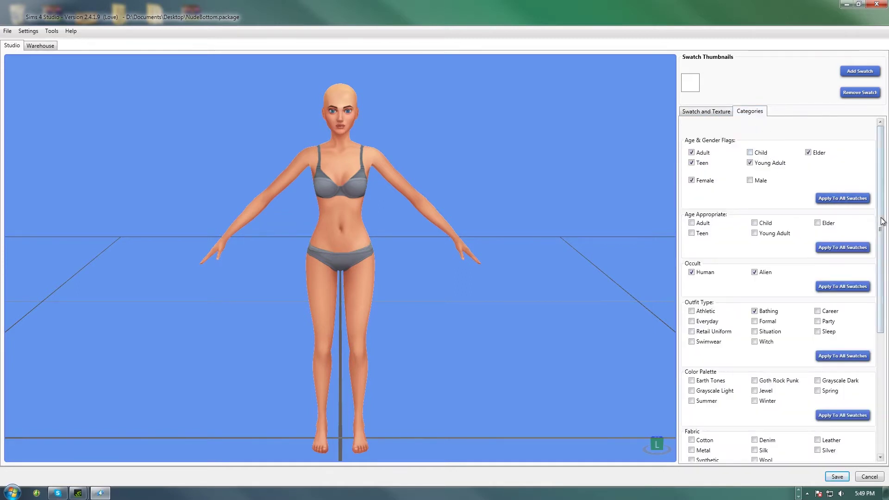
pyautogui.moveTo(880, 222); pyautogui.dragTo(888, 282)
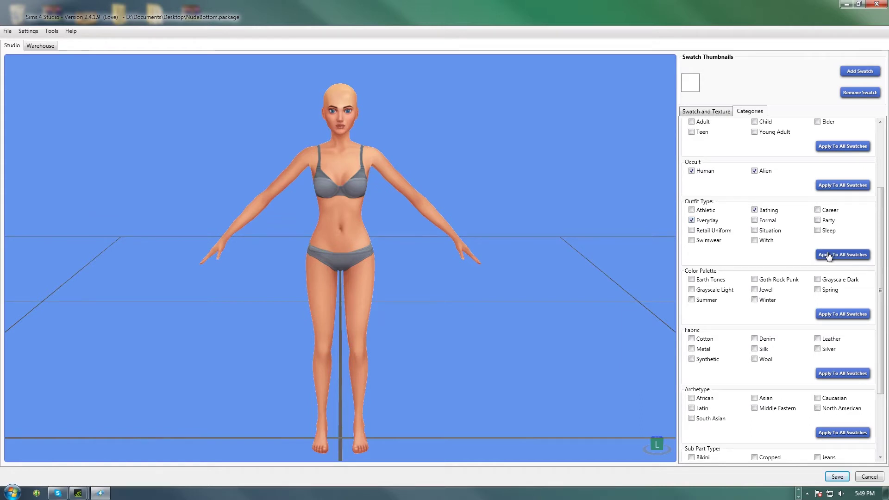
pyautogui.click(844, 256)
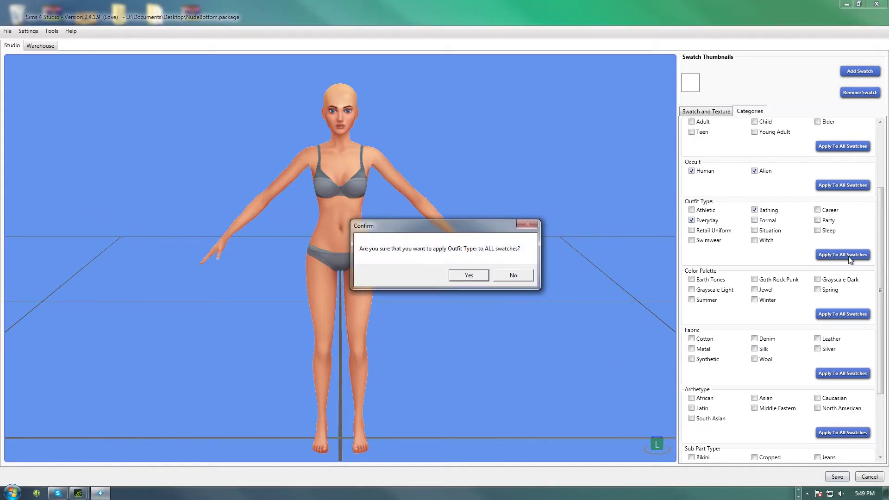
pyautogui.click(478, 277)
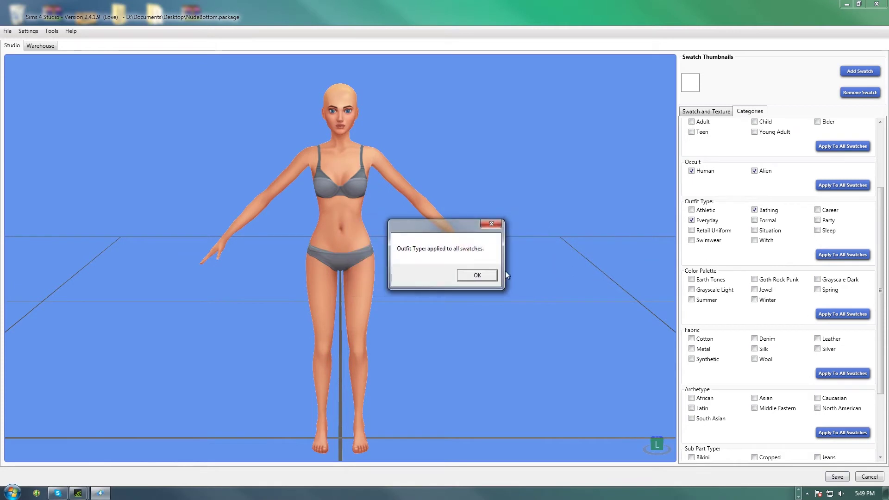
pyautogui.click(477, 275)
# - Save the nude bottom package, return to the main menu and switch to Mod The Sims
pyautogui.scroll(-4, 881, 458)
pyautogui.scroll(-1, 875, 352)
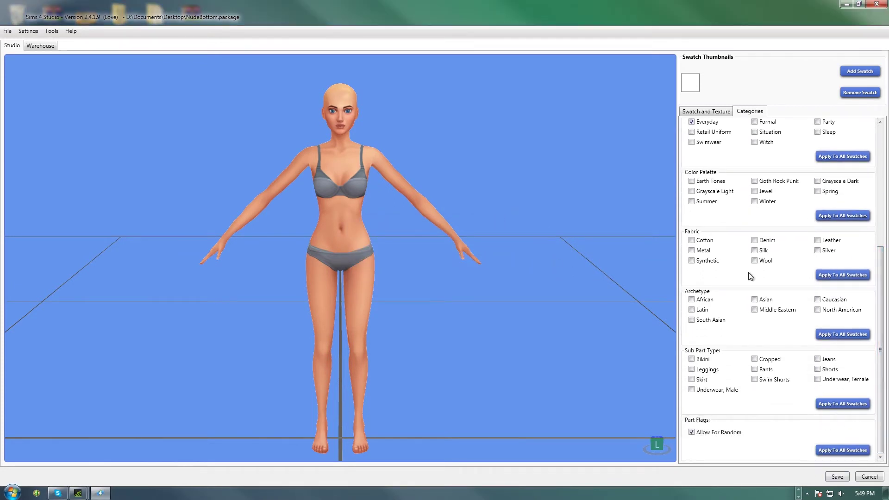
pyautogui.click(837, 477)
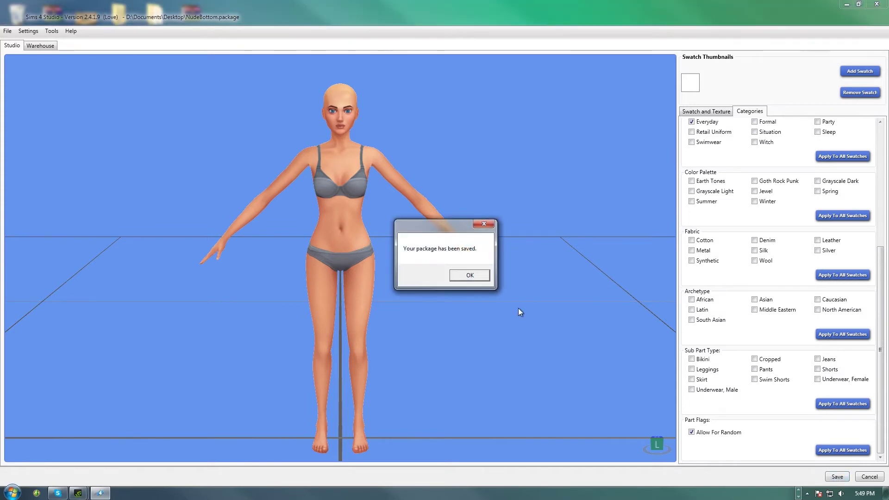
pyautogui.click(470, 276)
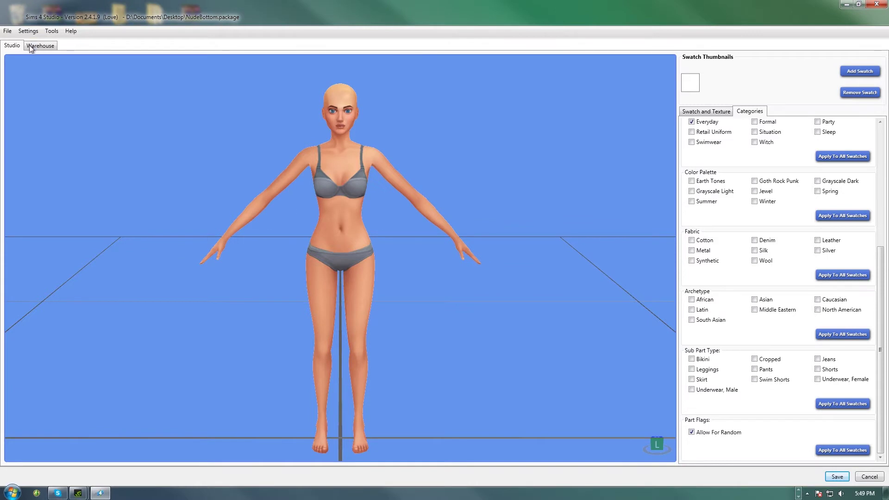
pyautogui.click(7, 32)
pyautogui.click(27, 44)
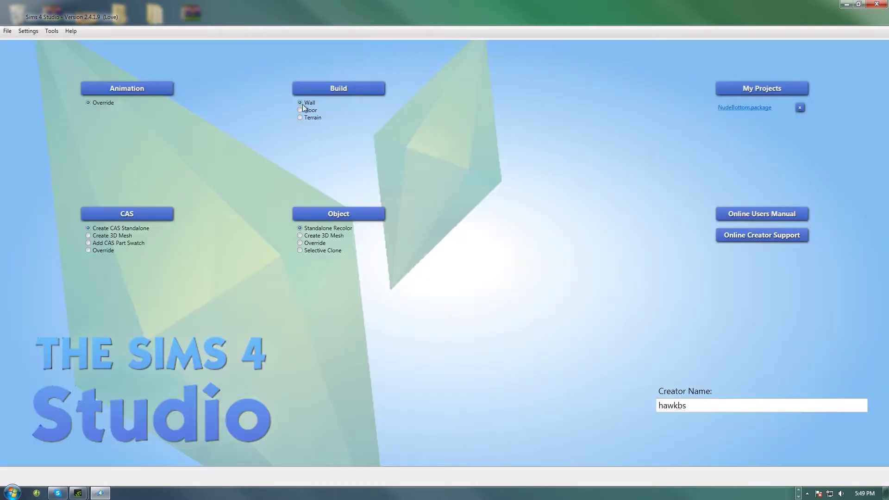
pyautogui.hotkey('alt', 'Tab')
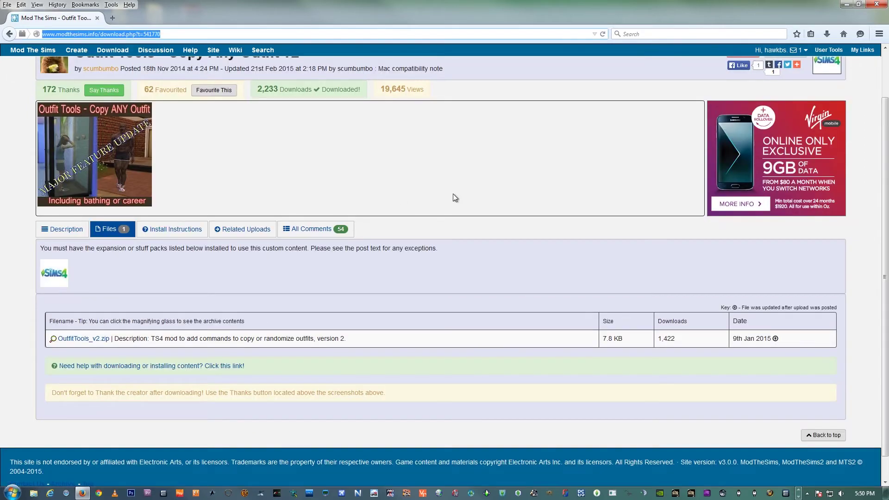
# - Start saving OutfitTools_v2.zip, find it already in The Sims 4 > Mods, and cancel
pyautogui.click(83, 338)
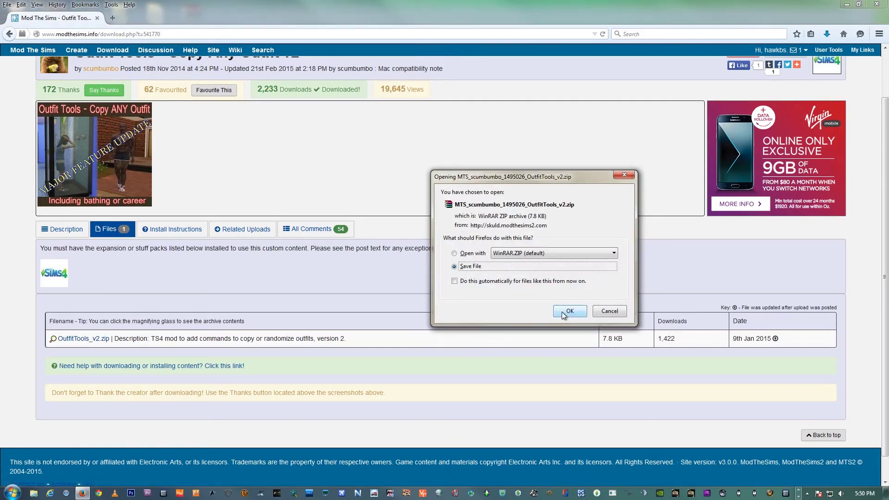
pyautogui.click(566, 312)
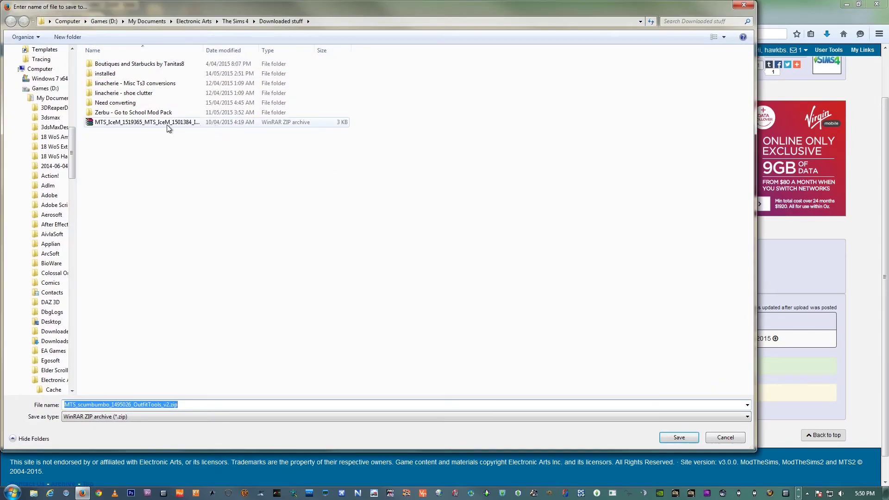
pyautogui.click(236, 22)
pyautogui.doubleClick(107, 112)
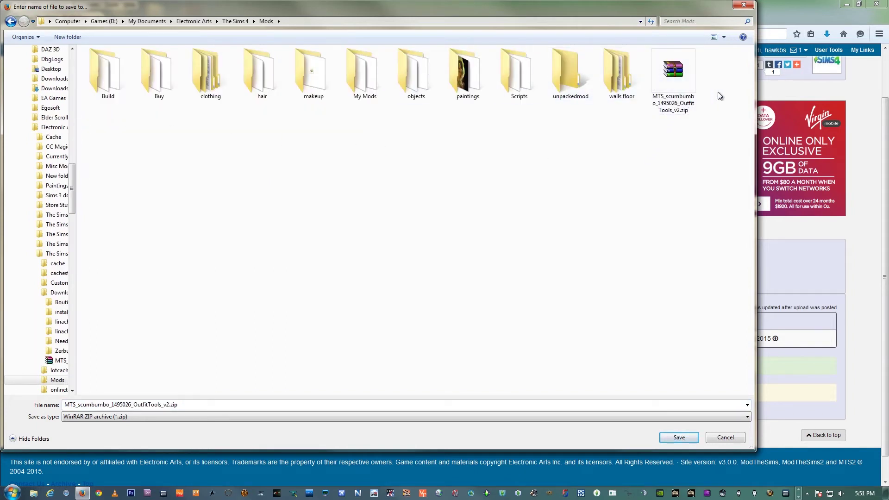
pyautogui.click(721, 438)
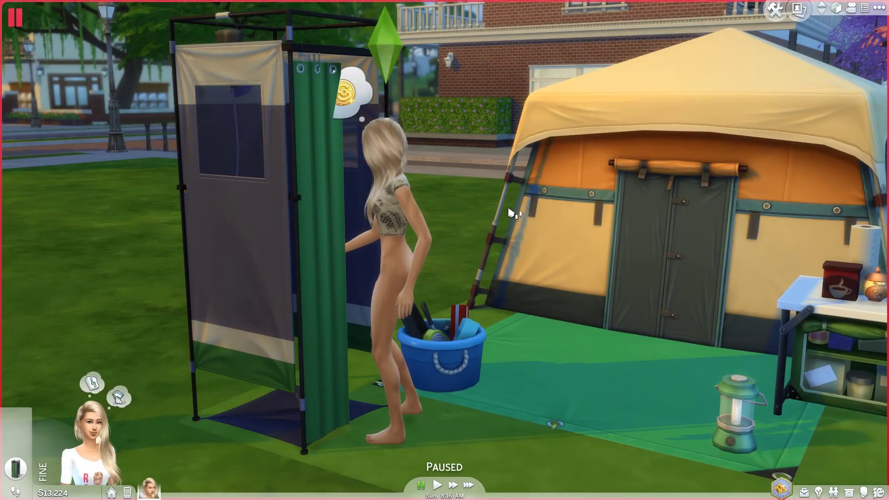
# - Enter testingcheats true in the console, close it, and Shift-click the Sim for cheat options
pyautogui.scroll(2, 477, 188)
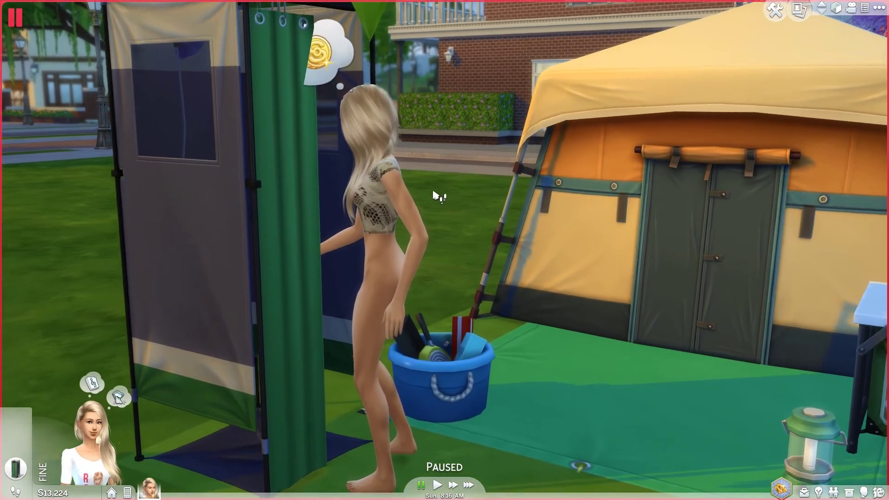
pyautogui.moveTo(435, 196); pyautogui.dragTo(482, 205, button='middle')
pyautogui.scroll(3, 470, 199)
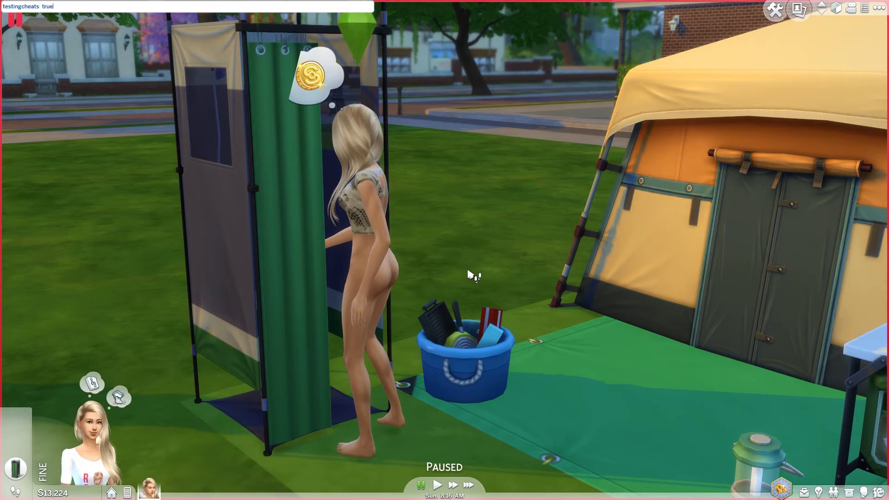
pyautogui.press('Return')
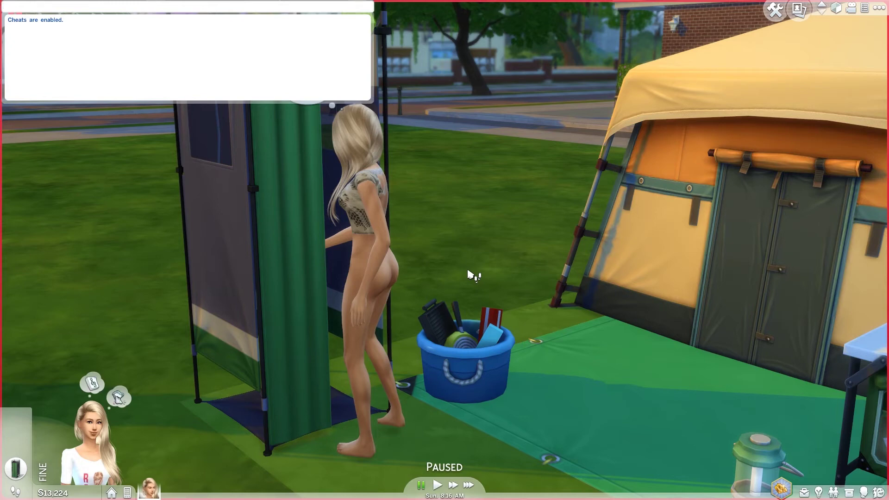
pyautogui.press('Escape')
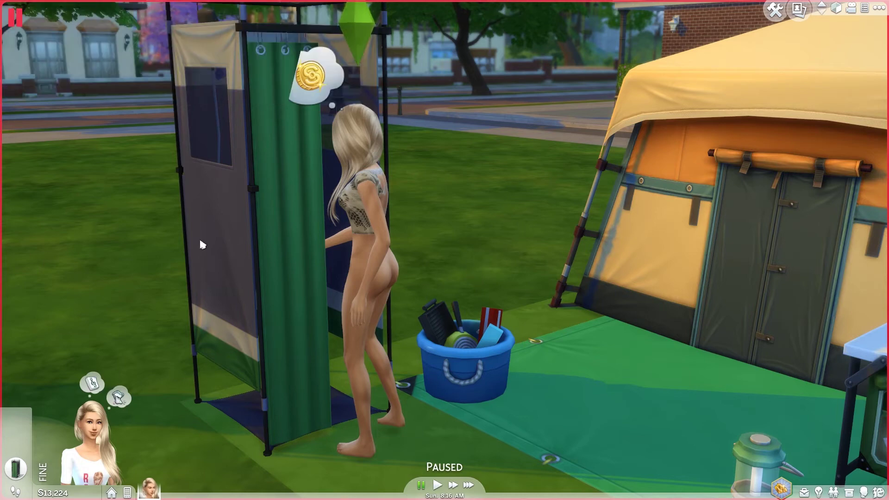
pyautogui.keyDown('shift'); pyautogui.click(366, 211); pyautogui.keyUp('shift')
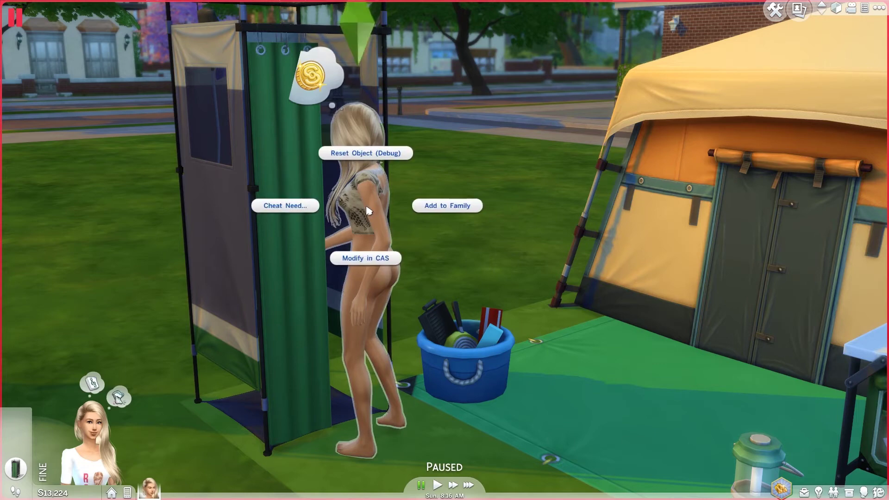
# - Open the Sim via Modify in CAS and add everyday outfits up to five
pyautogui.click(366, 260)
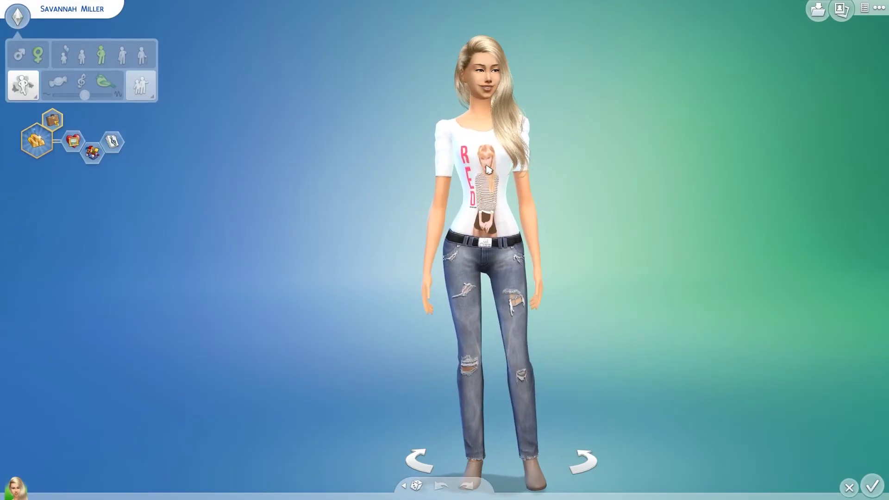
pyautogui.click(499, 211)
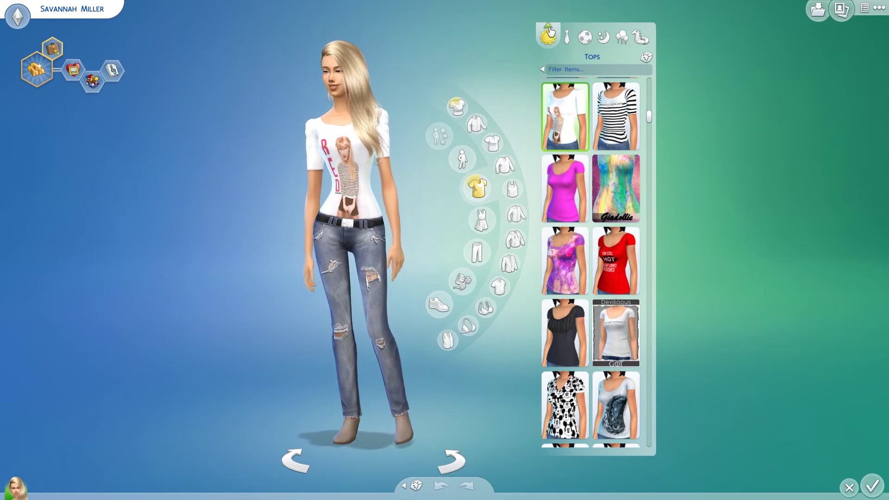
pyautogui.click(549, 29)
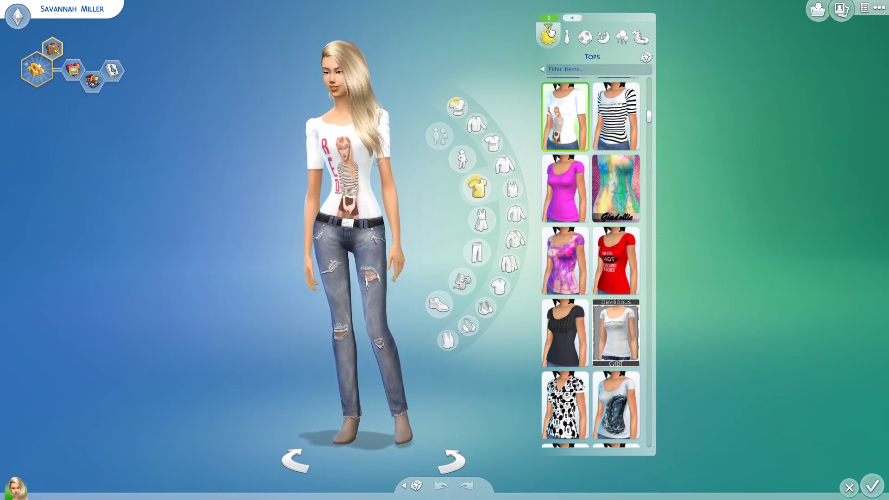
pyautogui.click(573, 18)
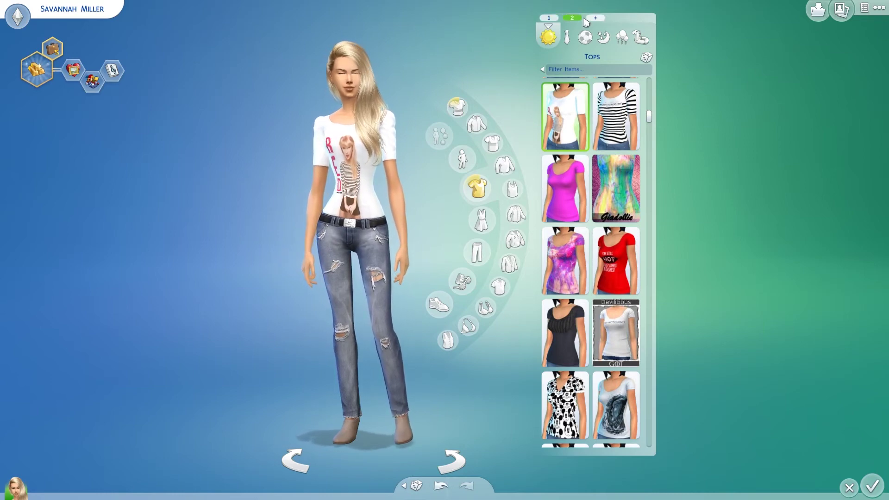
pyautogui.click(596, 18)
pyautogui.click(621, 19)
pyautogui.click(642, 19)
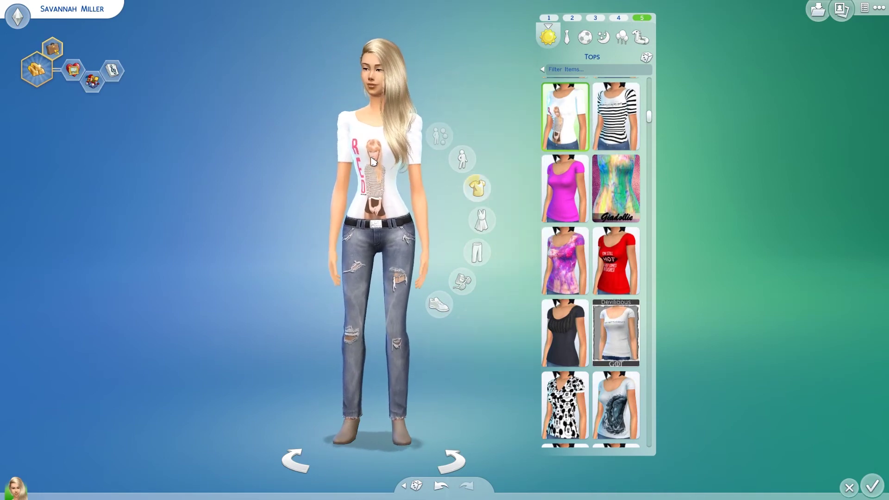
# - Scroll the Tops catalog and put the custom nude top on the fifth outfit
pyautogui.moveTo(475, 186)
pyautogui.moveTo(654, 126); pyautogui.dragTo(651, 79)
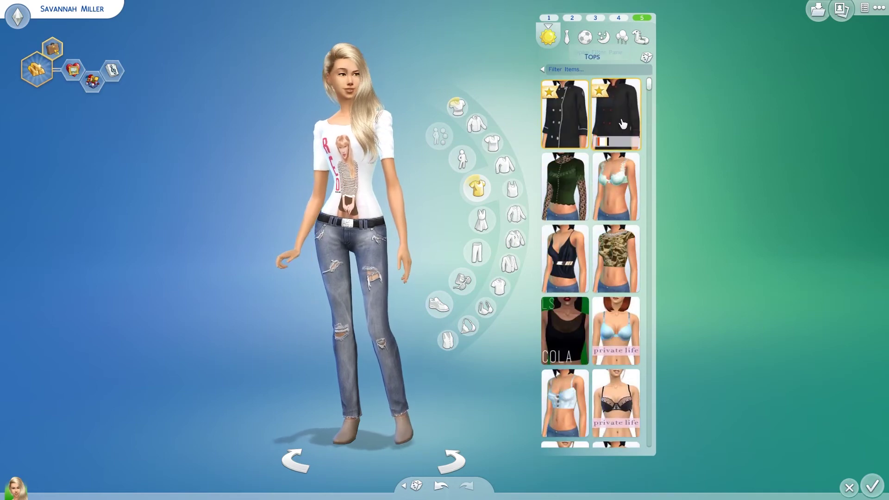
pyautogui.scroll(-1, 624, 123)
pyautogui.scroll(-5, 623, 123)
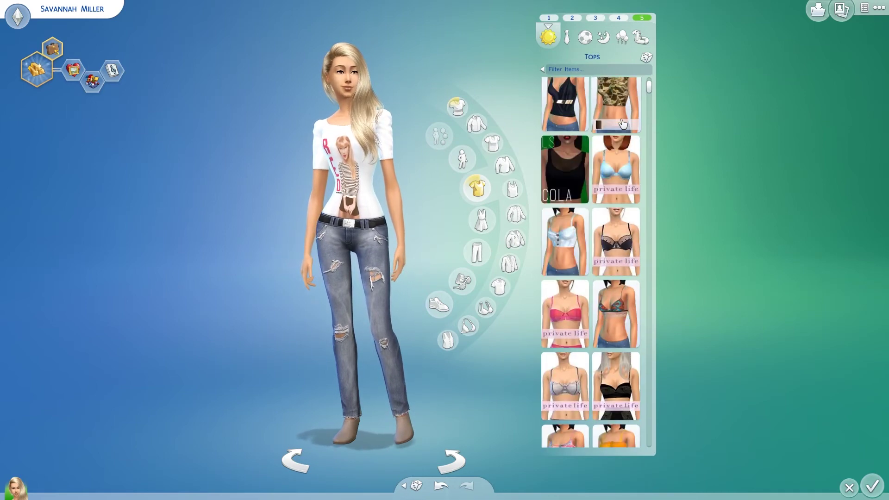
pyautogui.scroll(-2, 623, 123)
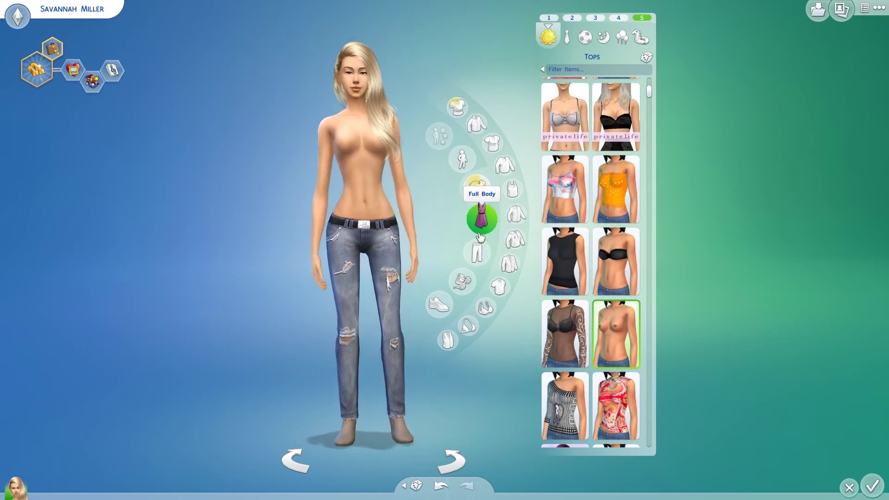
pyautogui.click(480, 250)
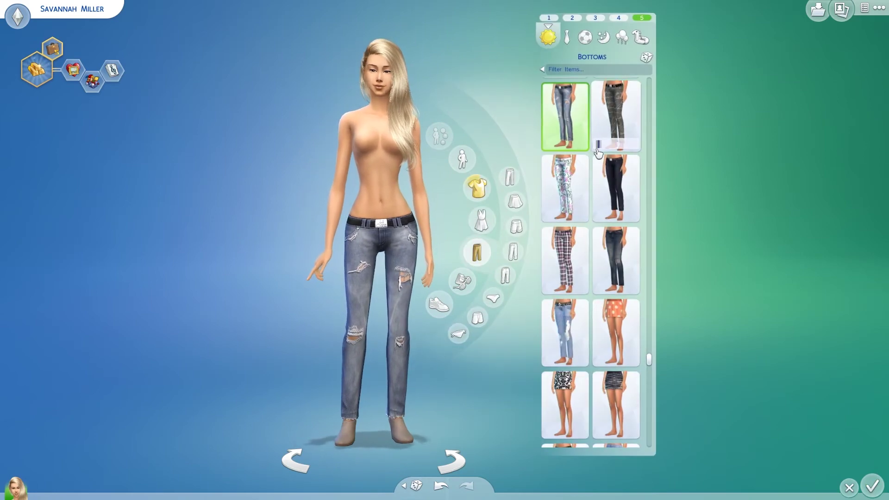
# - Replace the Sim's jeans with the custom nude bottom and set her shoes to none
pyautogui.scroll(2, 598, 155)
pyautogui.moveTo(649, 356); pyautogui.dragTo(636, 57)
pyautogui.scroll(-3, 590, 166)
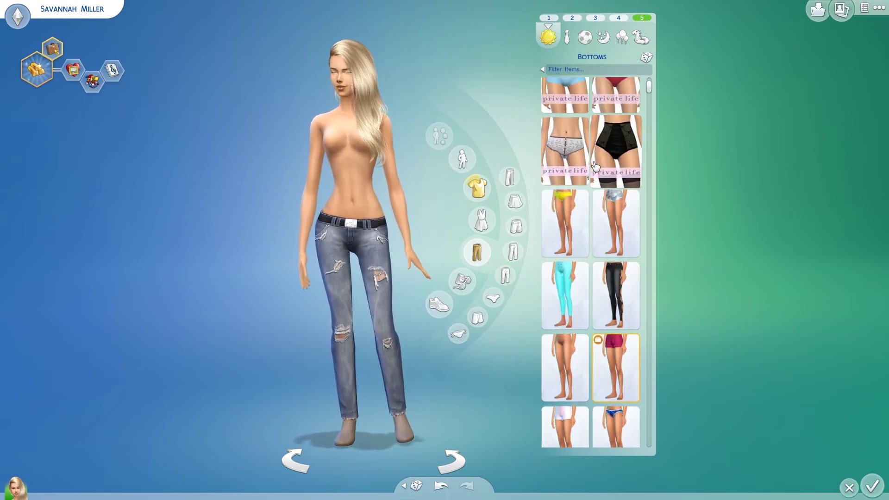
pyautogui.scroll(-3, 590, 166)
pyautogui.click(565, 260)
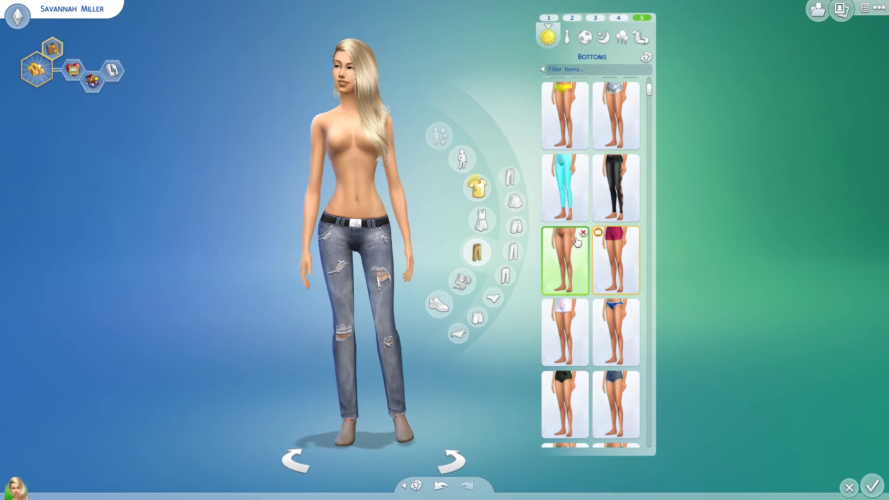
pyautogui.click(443, 310)
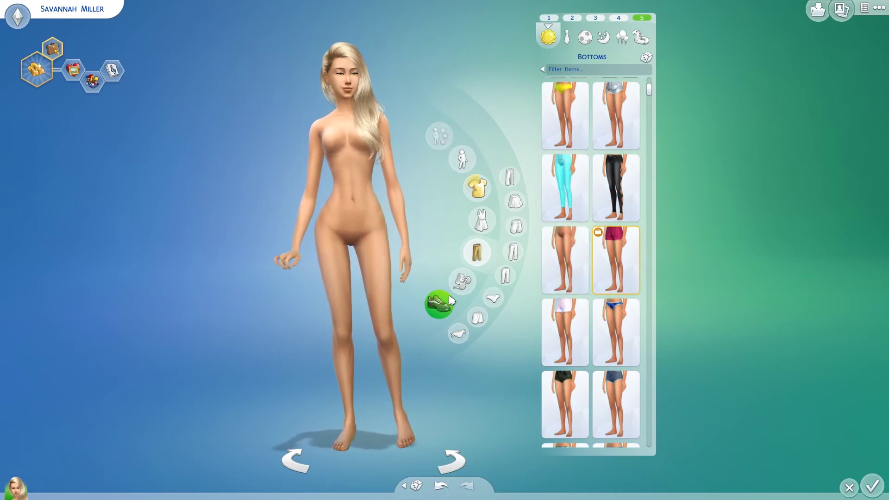